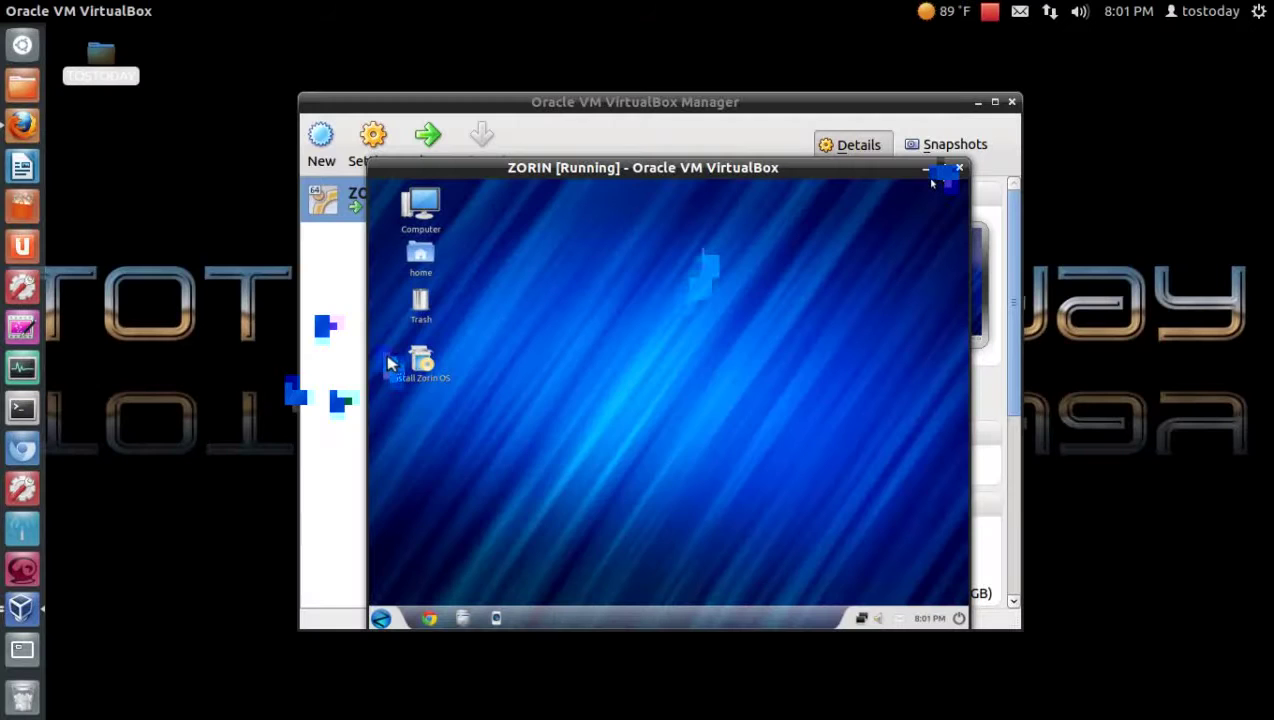
# Step: Maximize the ZORIN machine window so the Zorin live desktop fills the screen
pyautogui.rightClick(388, 352)
pyautogui.click(503, 246)
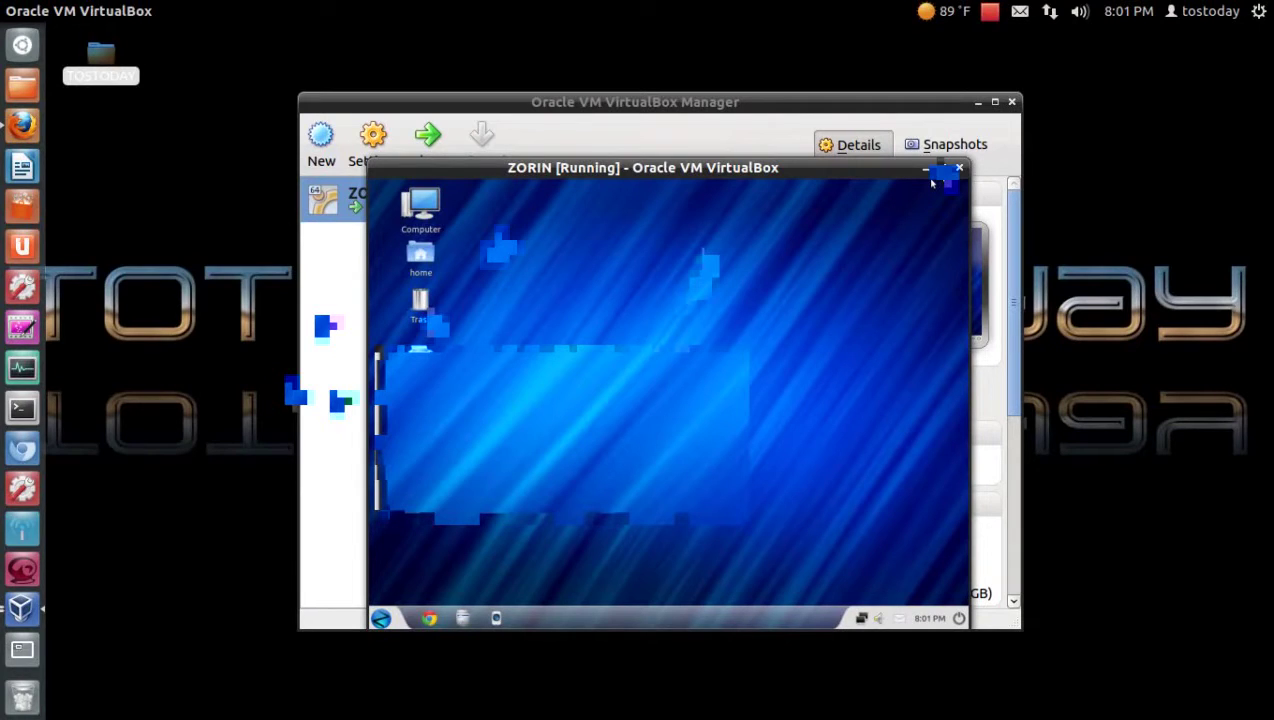
pyautogui.click(941, 168)
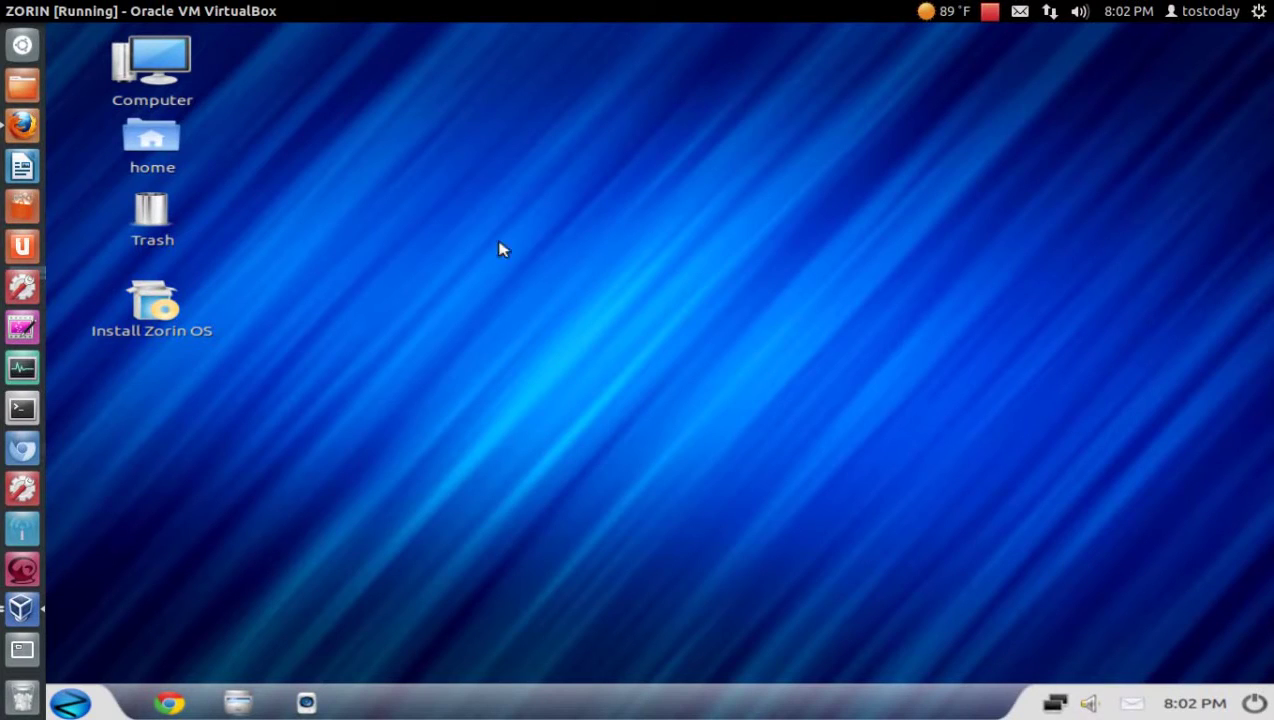
# Step: Launch the Install Zorin OS icon on the live desktop
pyautogui.doubleClick(147, 305)
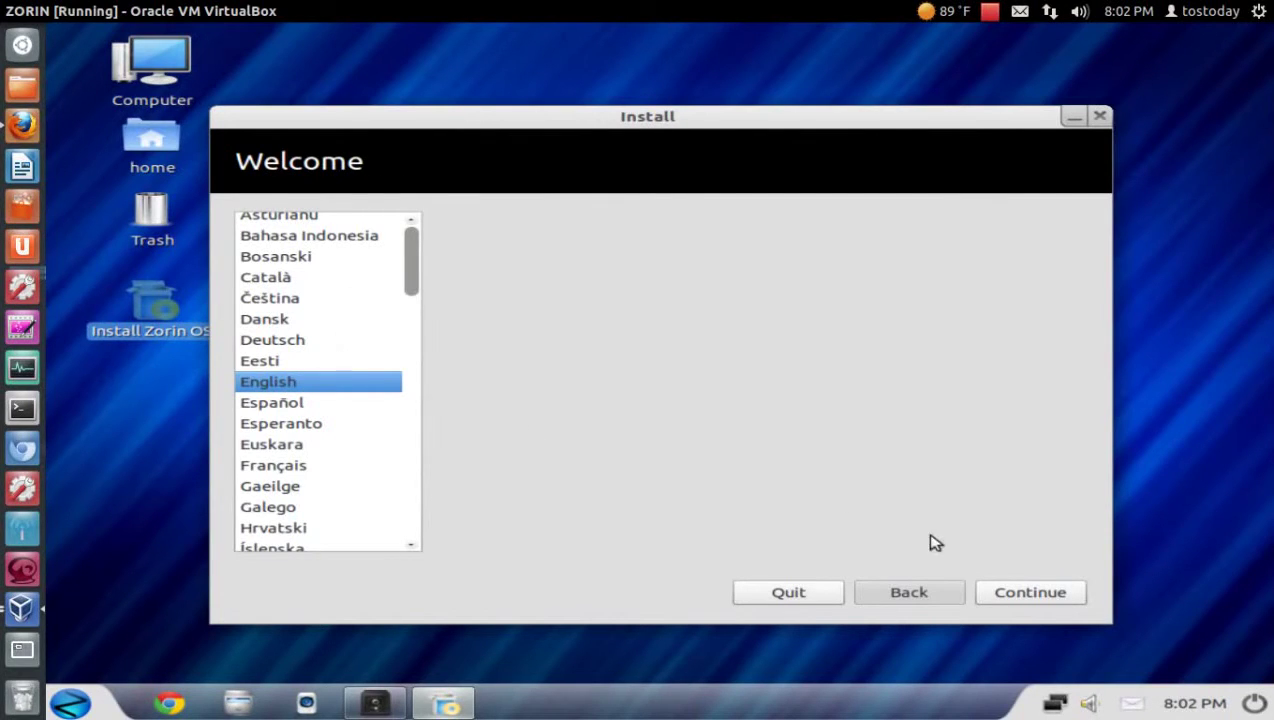
# Step: Keep English as the installer language and continue
pyautogui.click(992, 592)
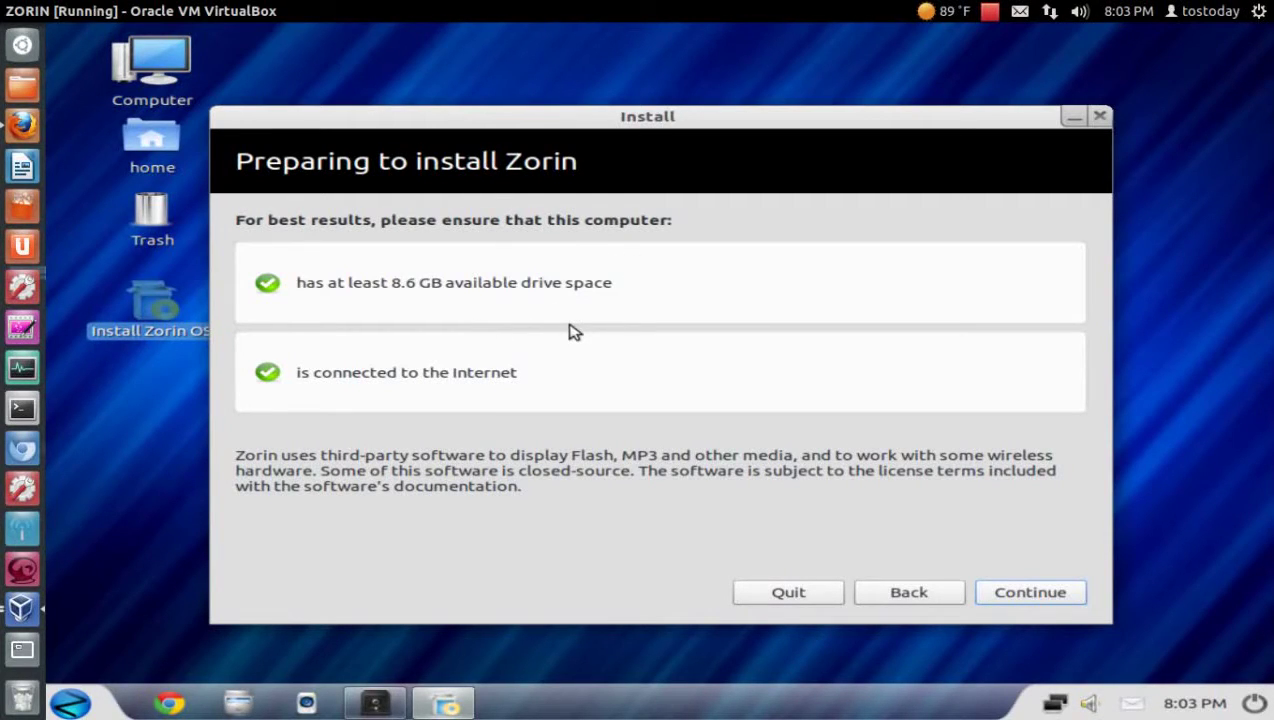
# Step: Accept the passed 8.6 GB drive-space and Internet checks and continue
pyautogui.click(1012, 591)
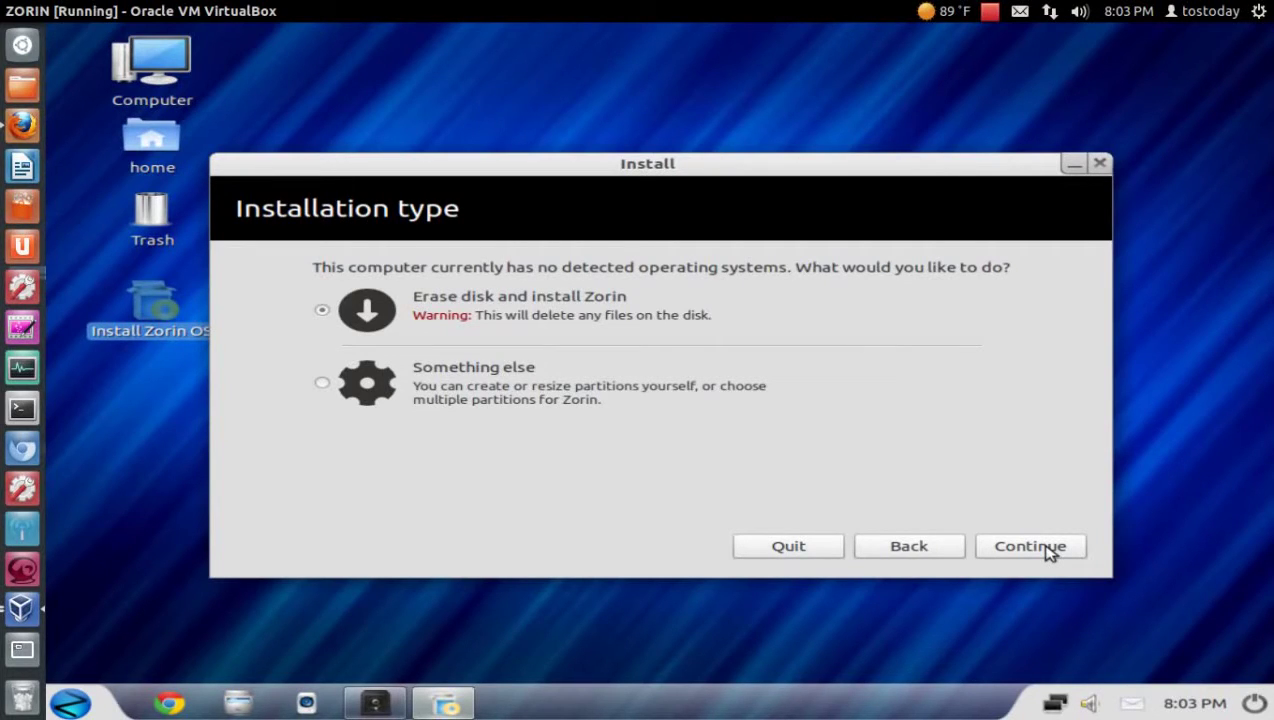
# Step: Choose 'Erase disk and install Zorin' and confirm with Install Now
pyautogui.click(1048, 550)
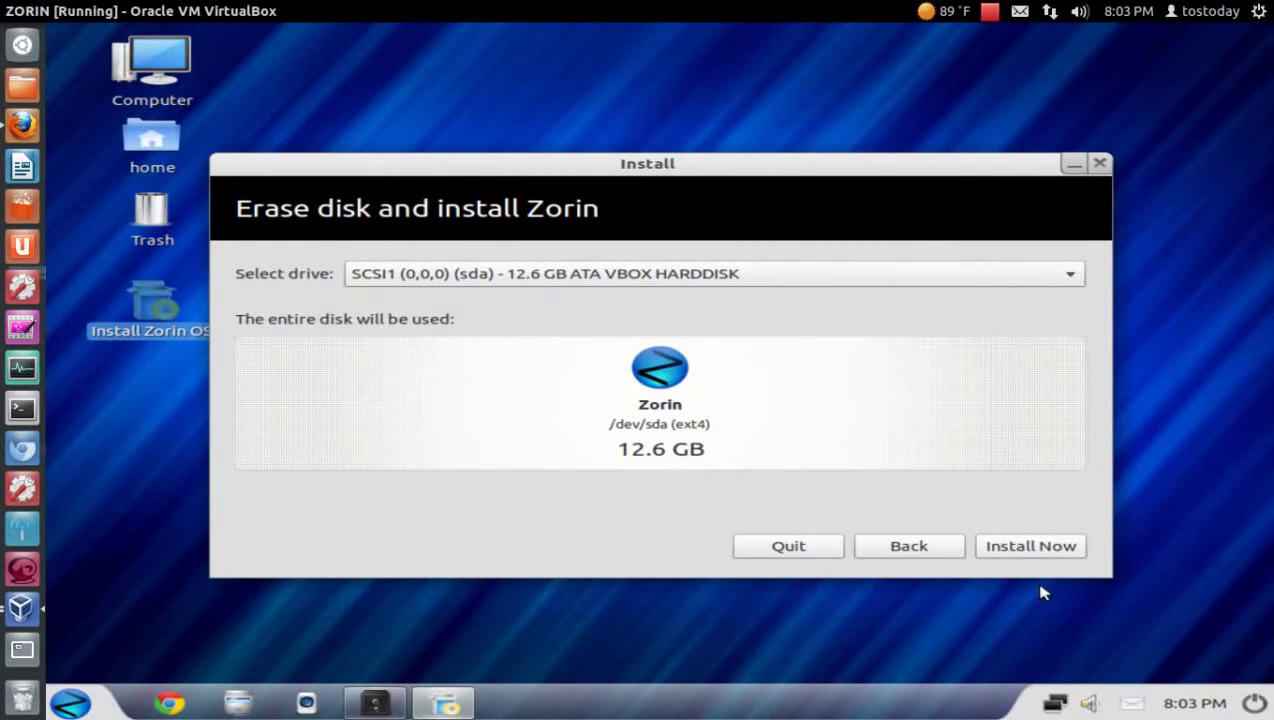
pyautogui.click(1041, 546)
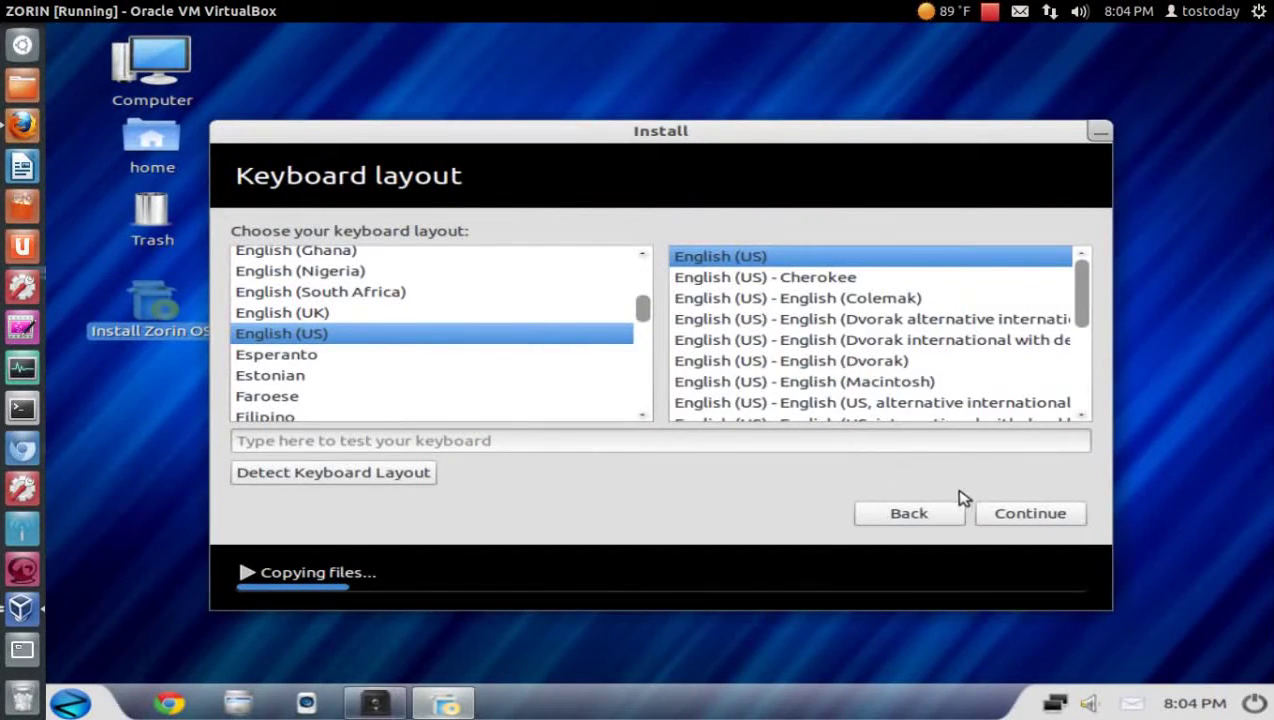
# Step: Keep the English (US) keyboard, then enter the user's name and adjust the computer name
pyautogui.click(993, 512)
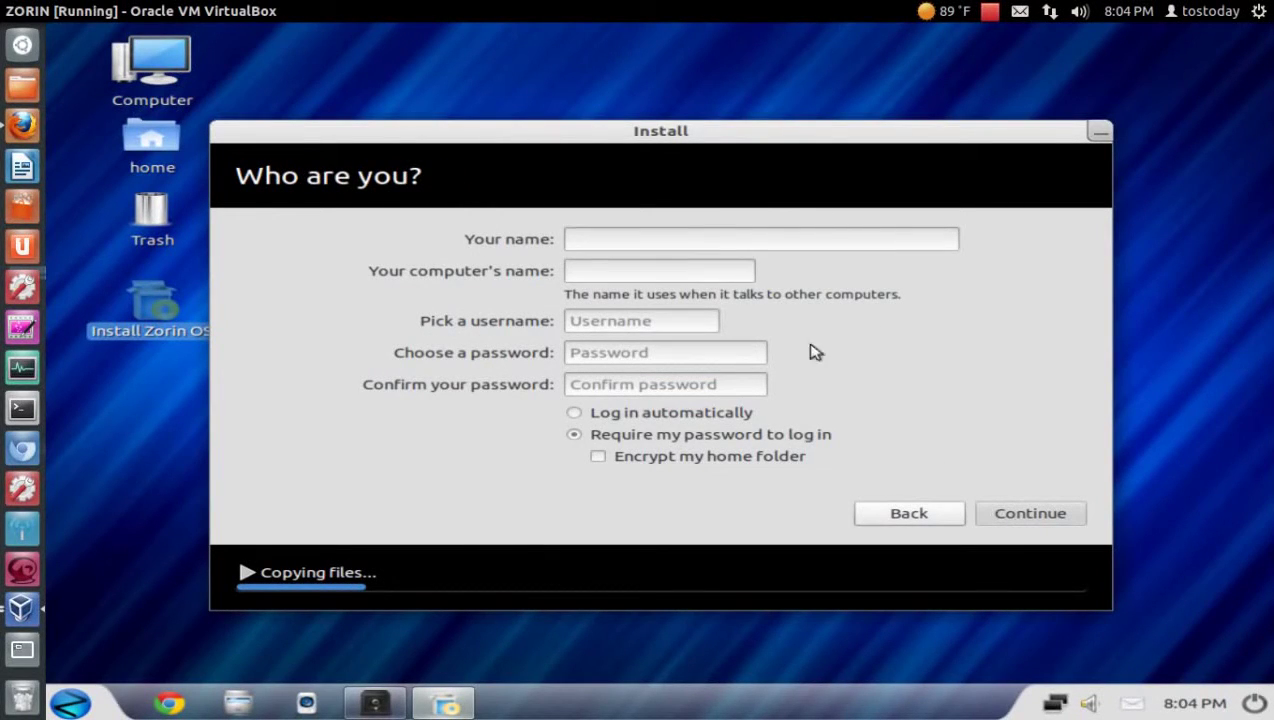
pyautogui.write('tps')
pyautogui.press('BackSpace')
pyautogui.press('BackSpace')
pyautogui.write('os')
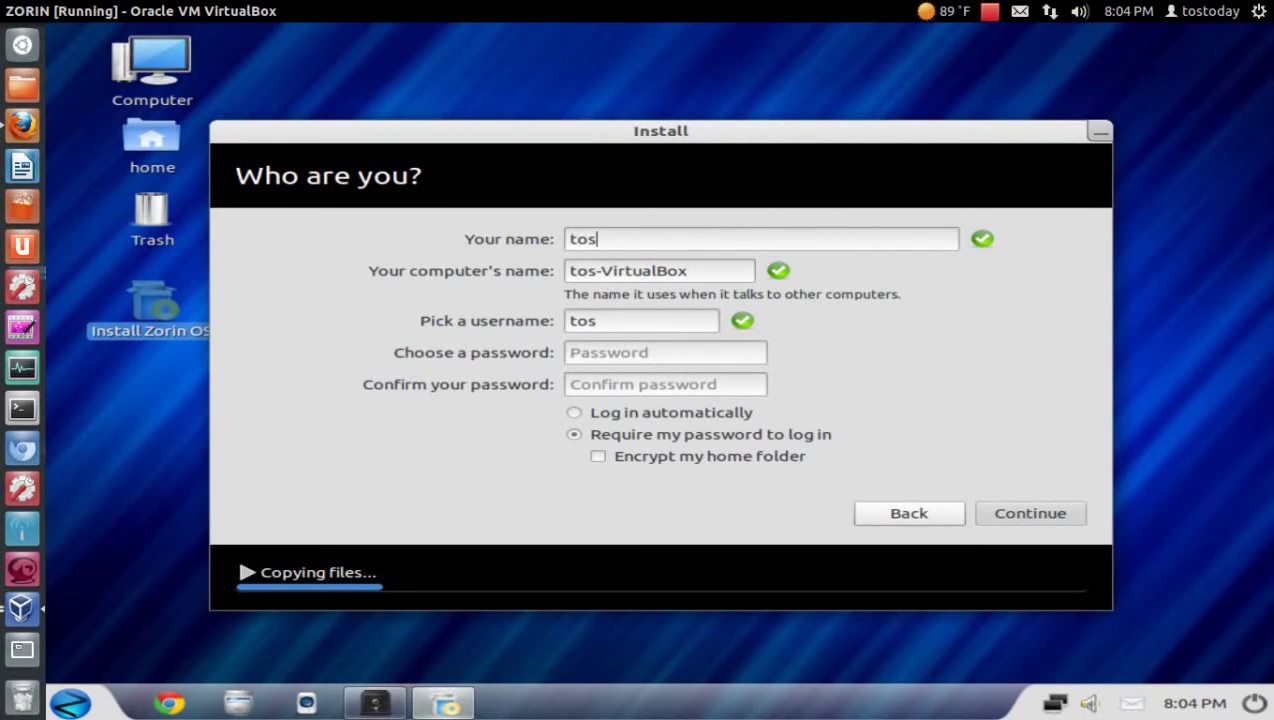
pyautogui.click(712, 272)
pyautogui.press('BackSpace')
pyautogui.press('BackSpace')
pyautogui.press('BackSpace')
pyautogui.press('BackSpace')
pyautogui.press('BackSpace')
pyautogui.press('BackSpace')
pyautogui.press('BackSpace')
pyautogui.press('BackSpace')
pyautogui.press('BackSpace')
pyautogui.press('BackSpace')
pyautogui.press('BackSpace')
pyautogui.press('BackSpace')
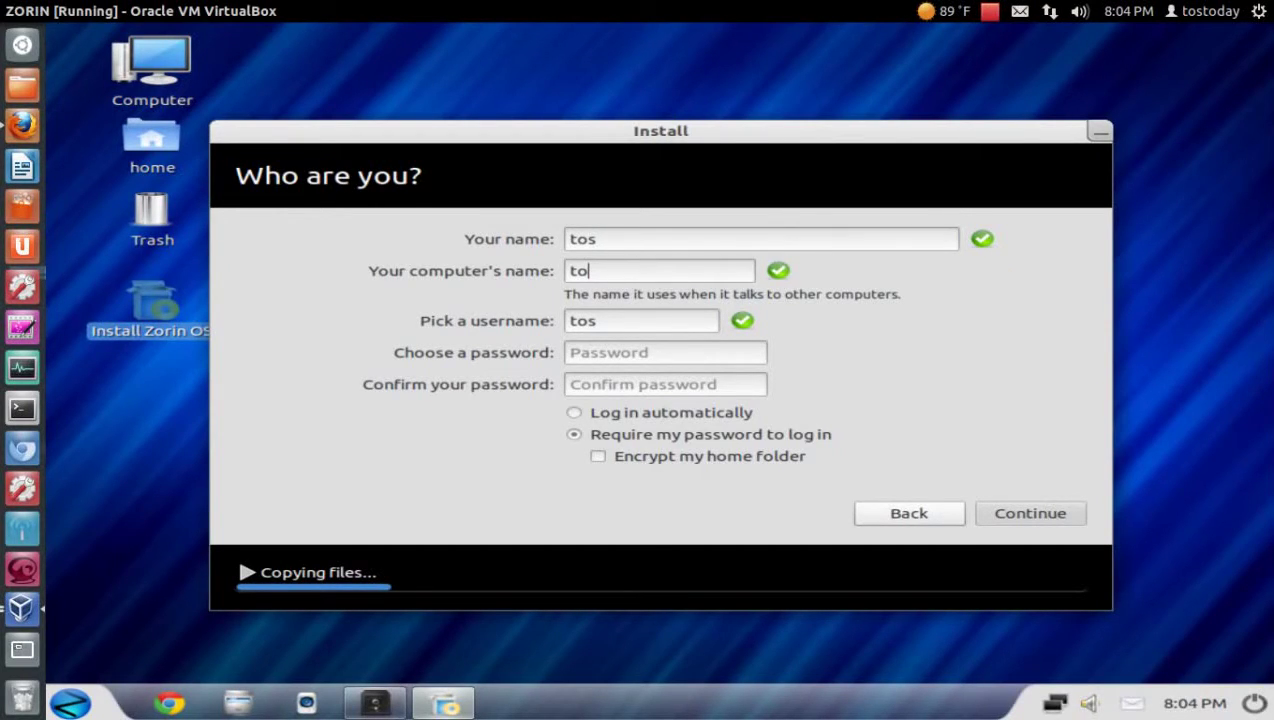
pyautogui.write('s')
# Step: Enter and confirm the account password, choose automatic login, and continue
pyautogui.click(680, 353)
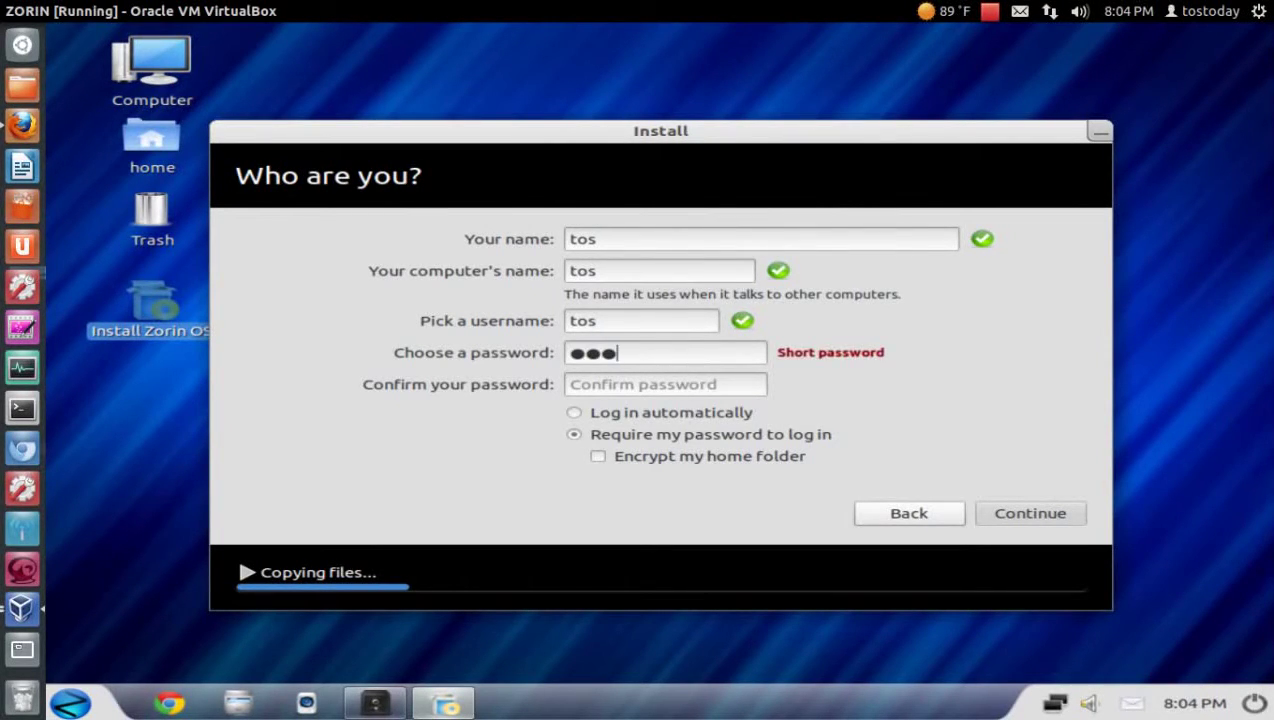
pyautogui.click(692, 383)
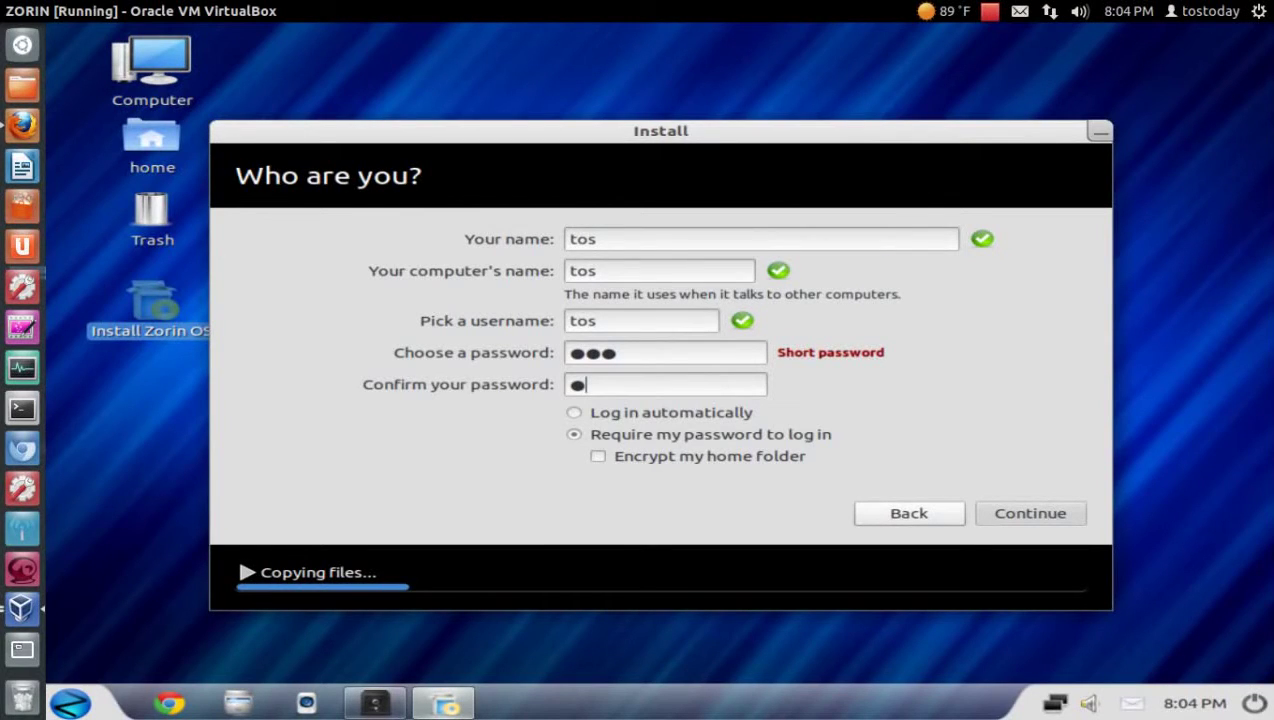
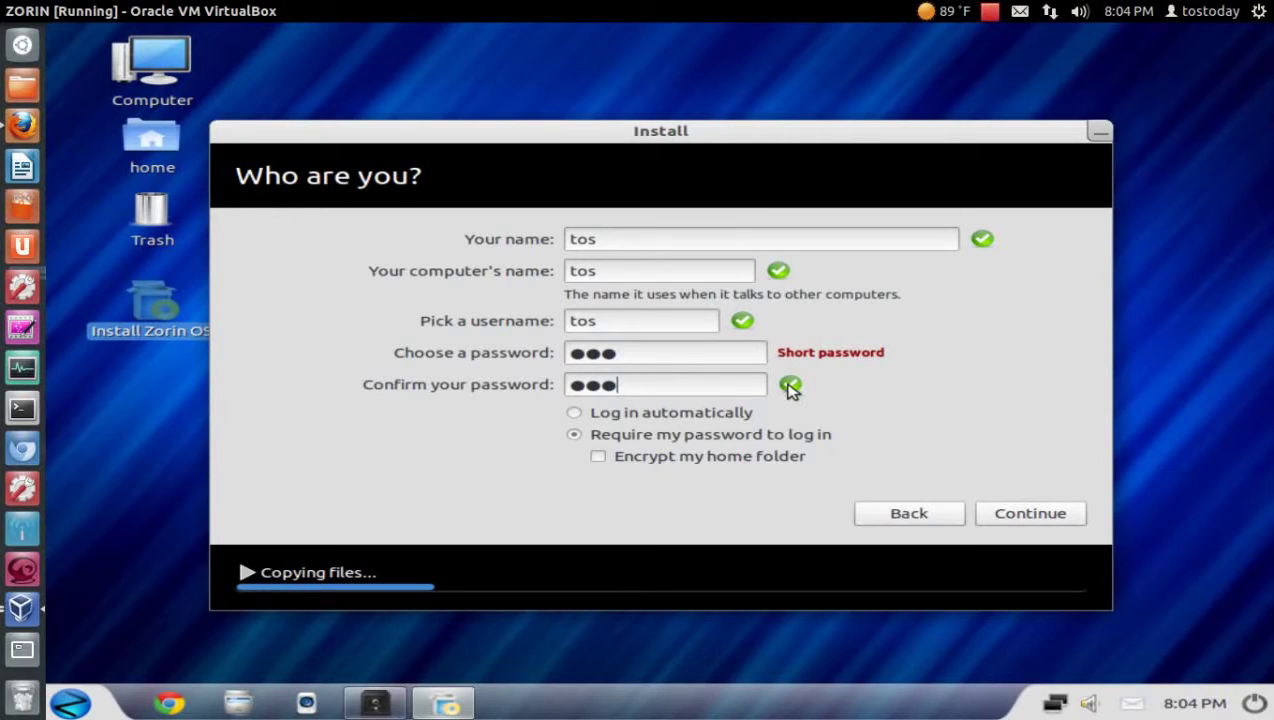
pyautogui.click(748, 412)
pyautogui.click(1022, 514)
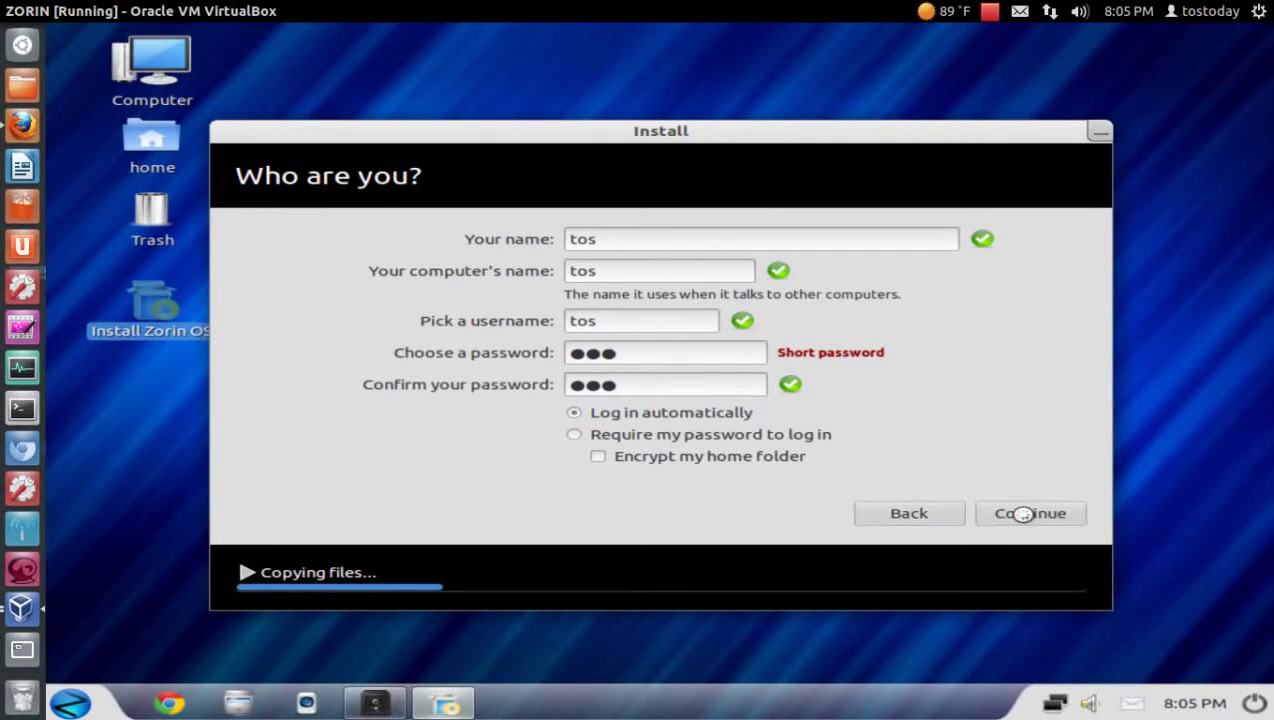